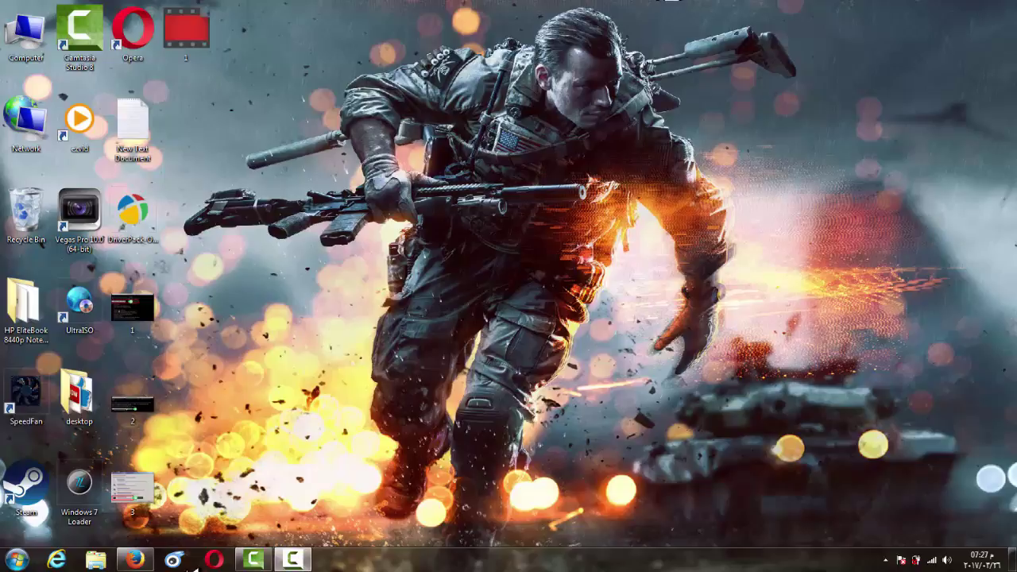
Step: Extract the X17-59465 disc image on Local Disk (E:) to the folder E:\X17-59465
double_click(26, 32)
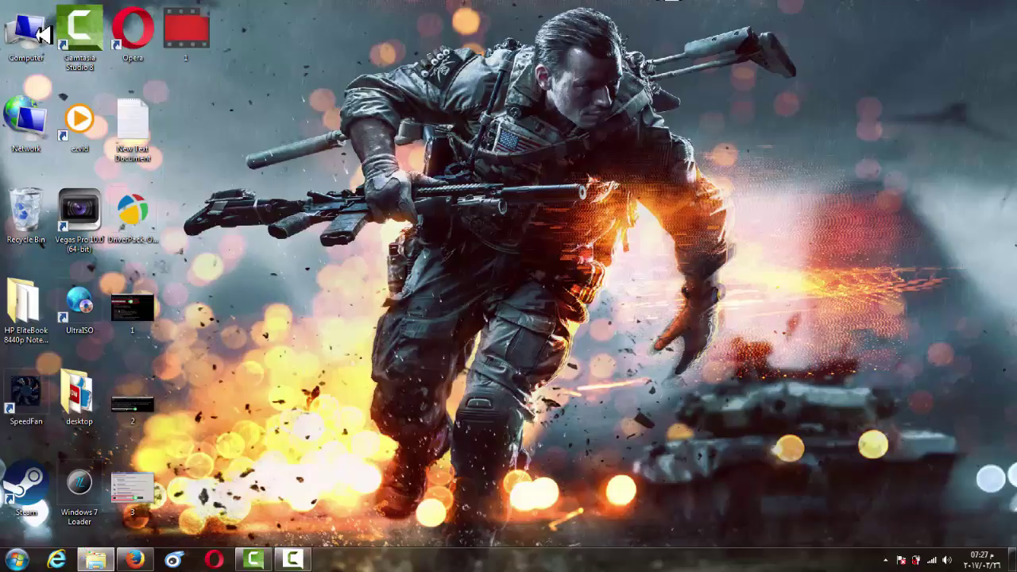
double_click(561, 107)
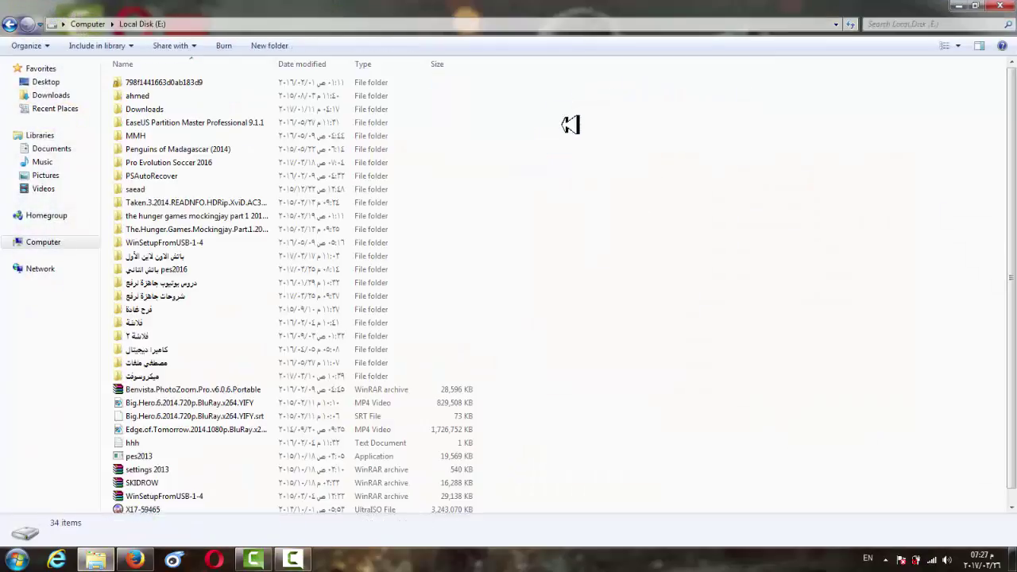
scroll(569, 123, down, 1)
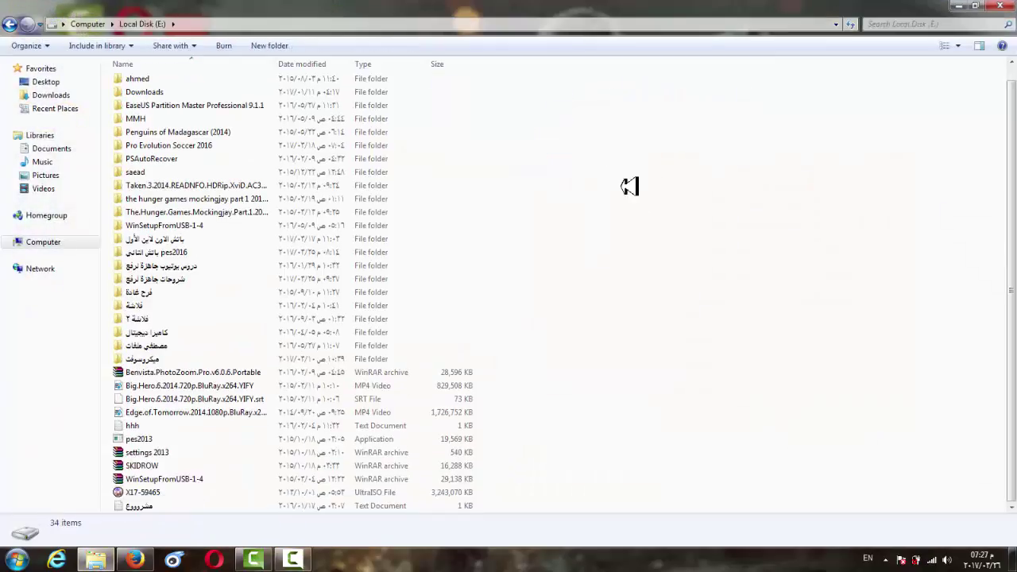
click(173, 493)
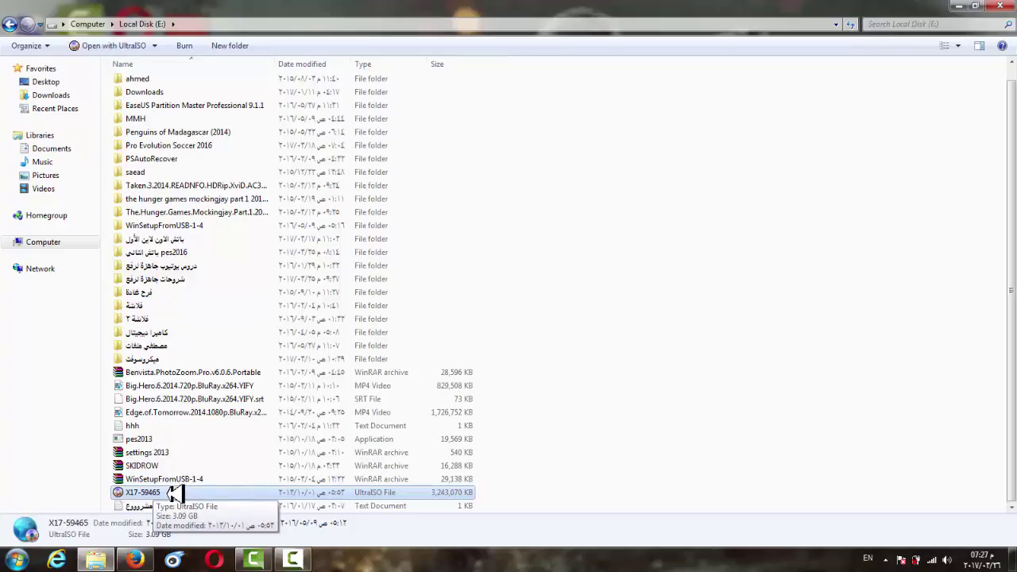
right_click(172, 493)
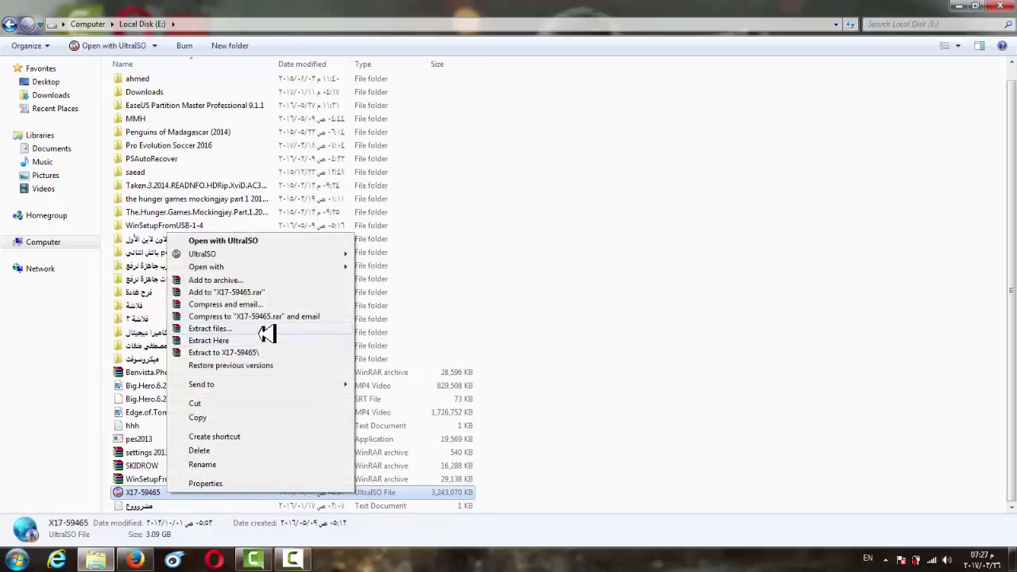
click(209, 328)
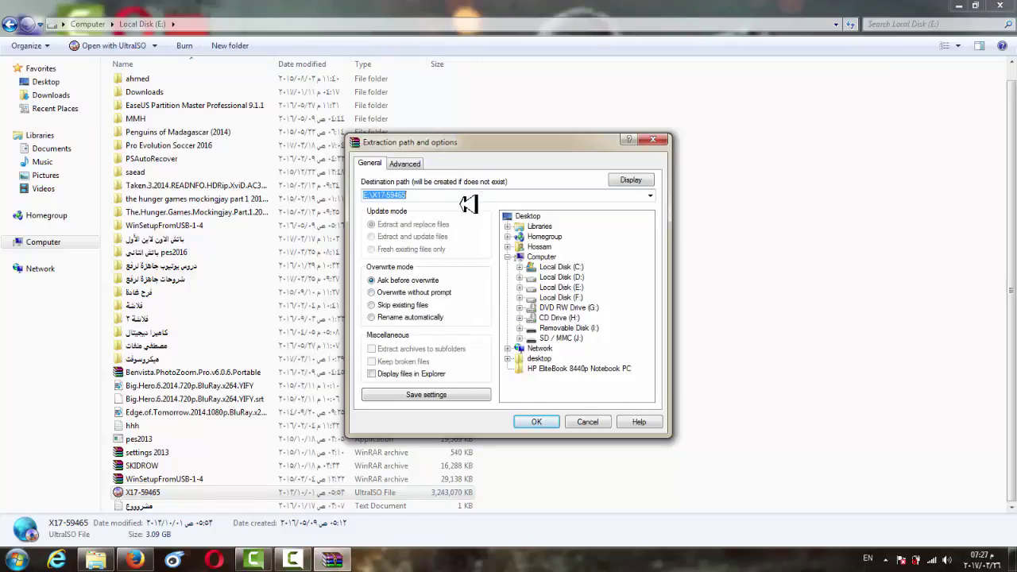
click(536, 422)
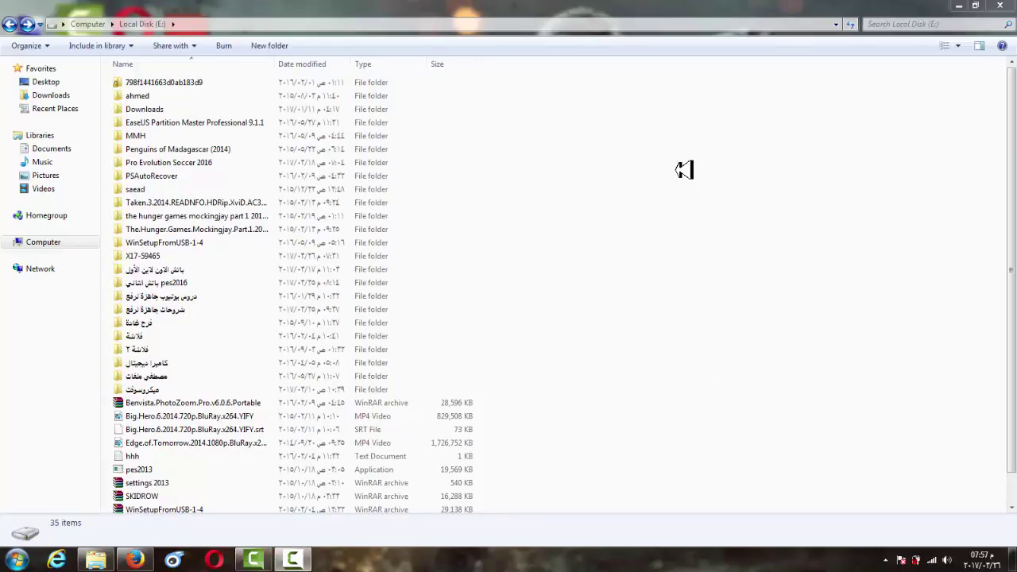
Step: Examine the contents of the extracted X17-59465 folder and return to the root of drive E
click(213, 255)
scroll(646, 261, down, 1)
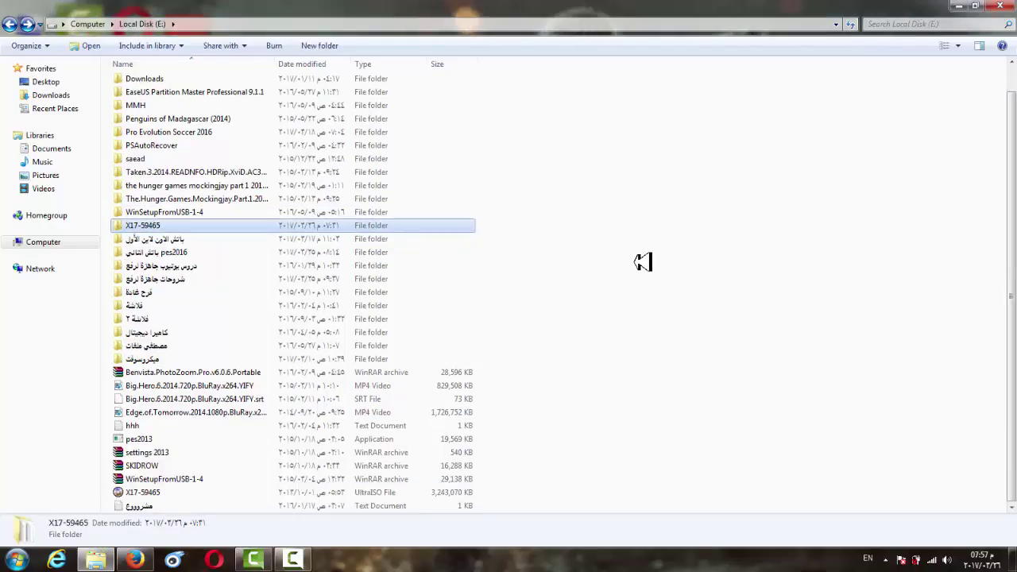
mouse_move(156, 490)
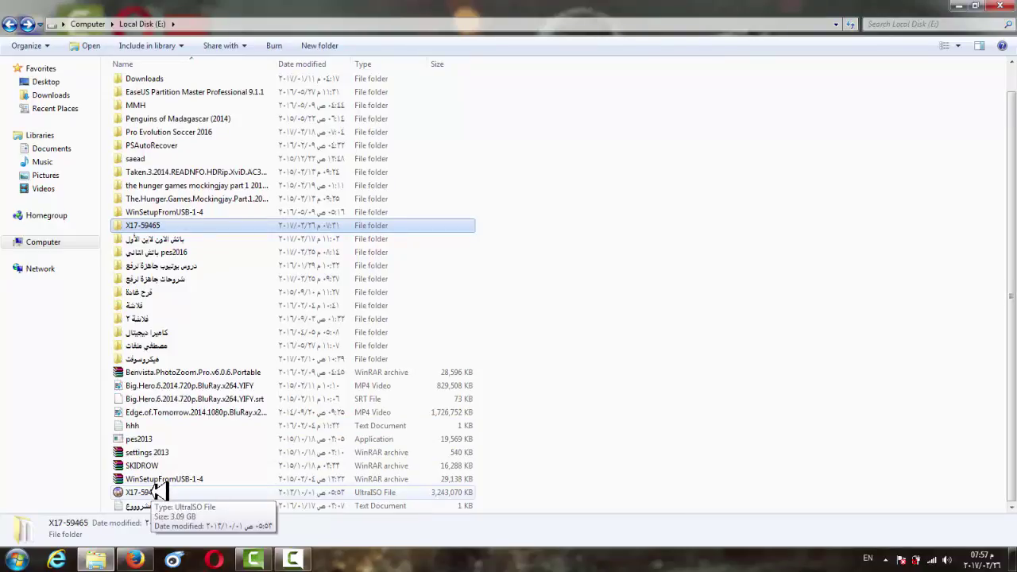
mouse_move(175, 228)
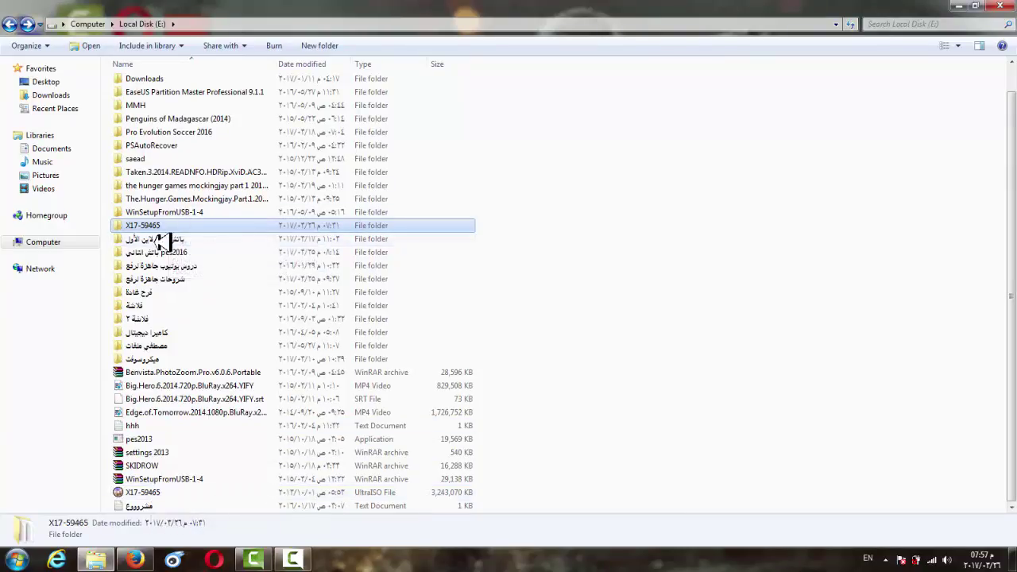
double_click(168, 227)
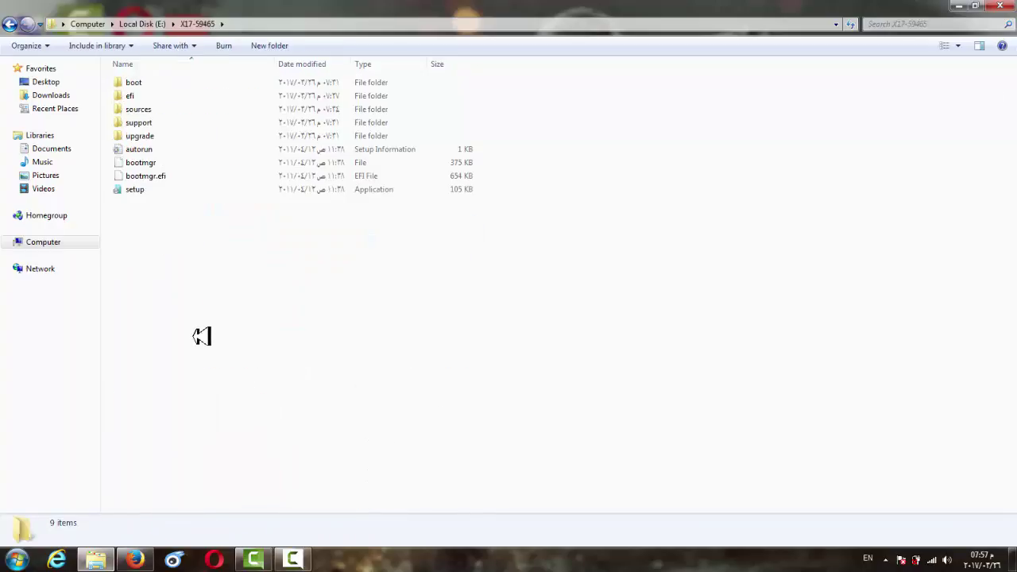
drag(199, 336, 117, 64)
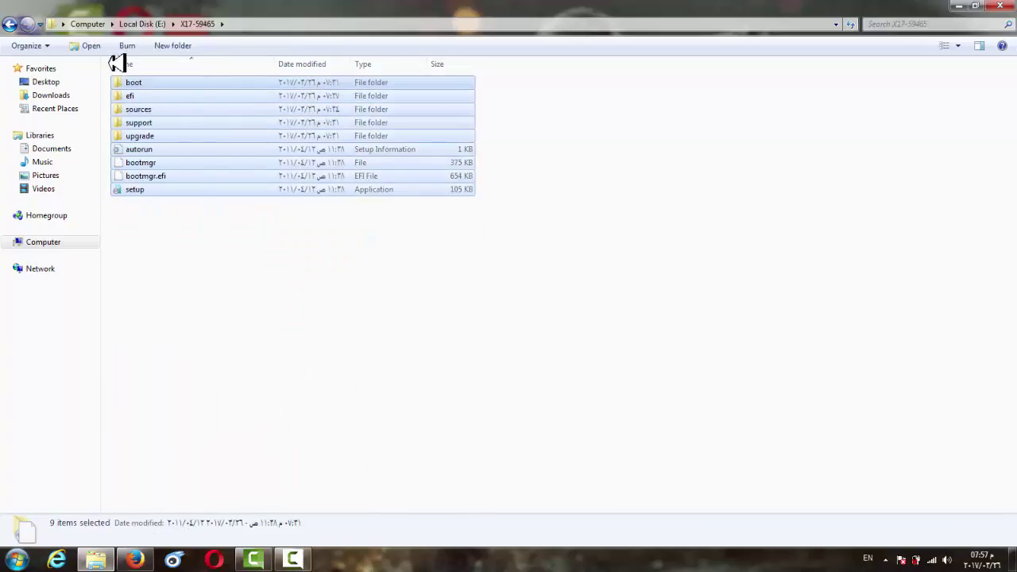
click(215, 254)
click(11, 24)
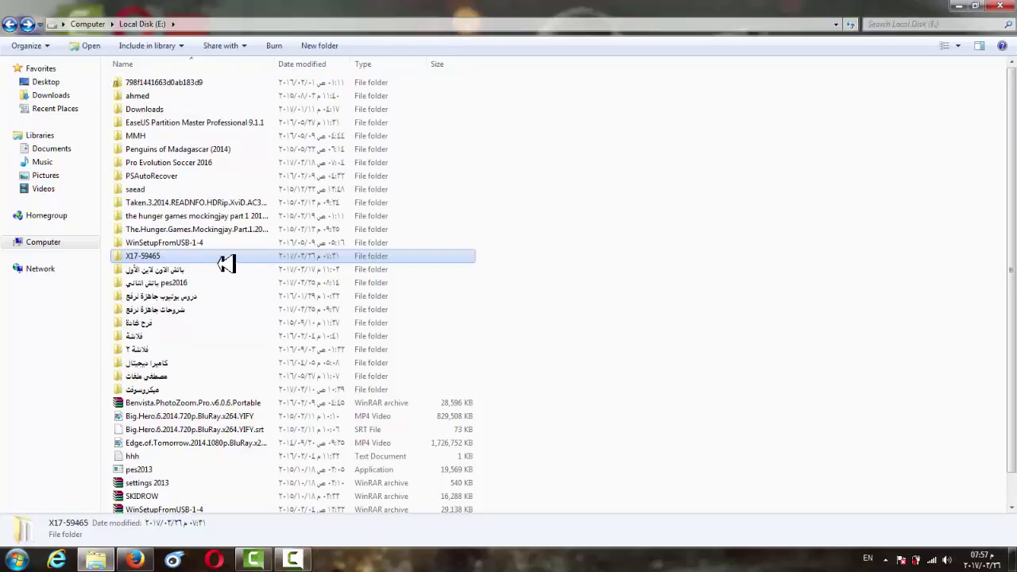
Step: Rename the X17-59465 folder on drive E to "wo" and close the file window
right_click(163, 259)
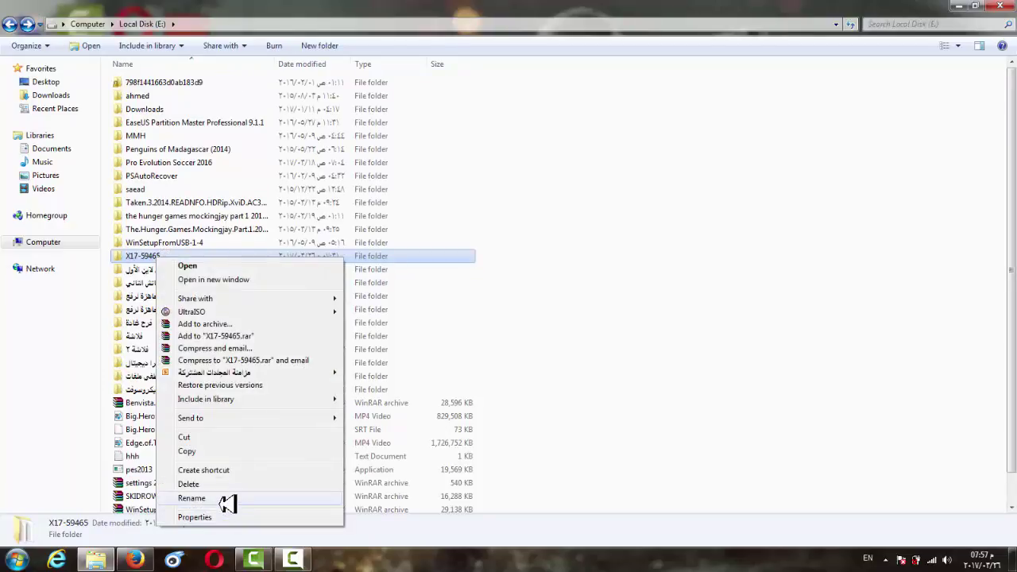
click(227, 504)
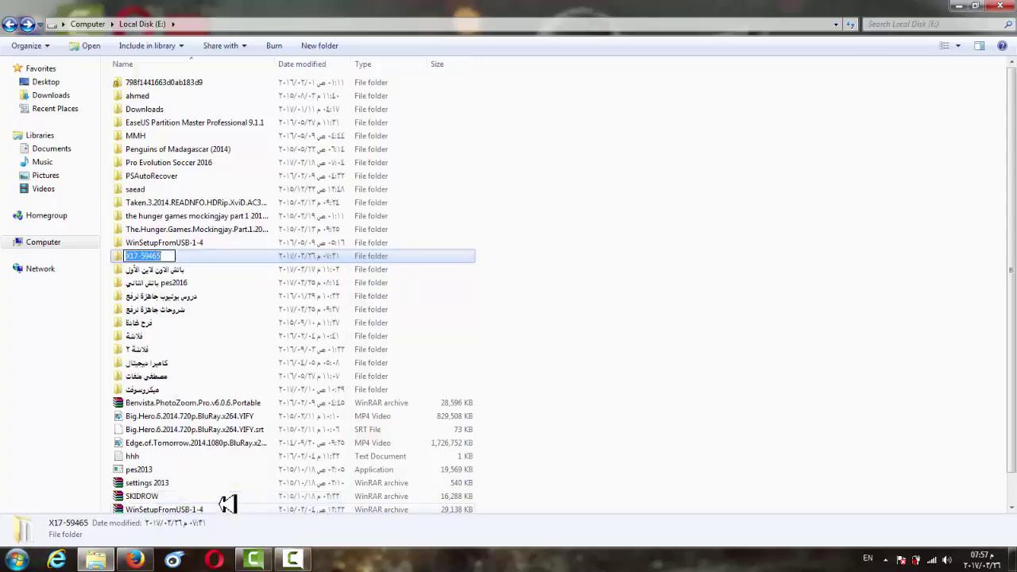
key(BackSpace)
text(wo)
click(644, 322)
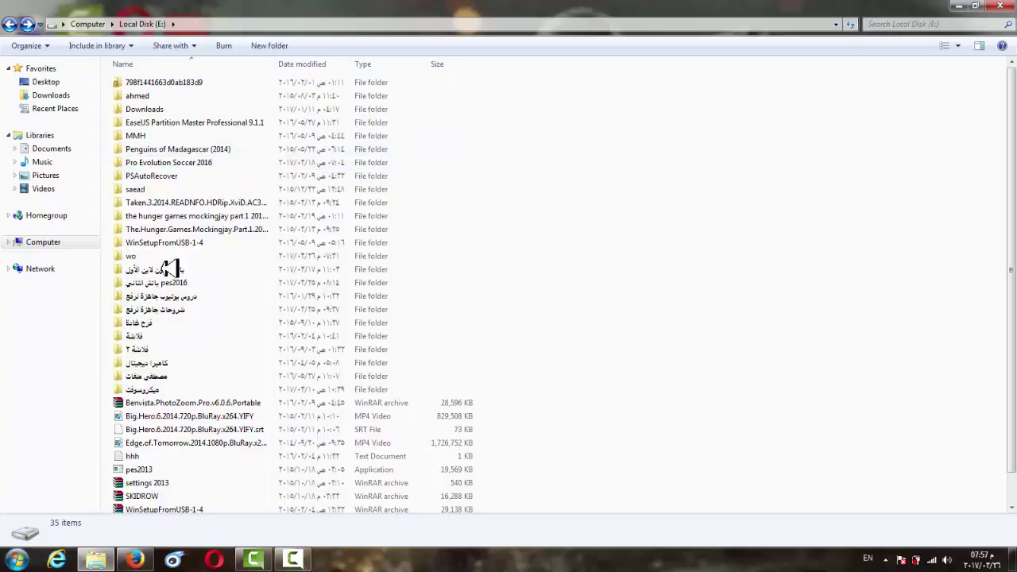
mouse_move(151, 256)
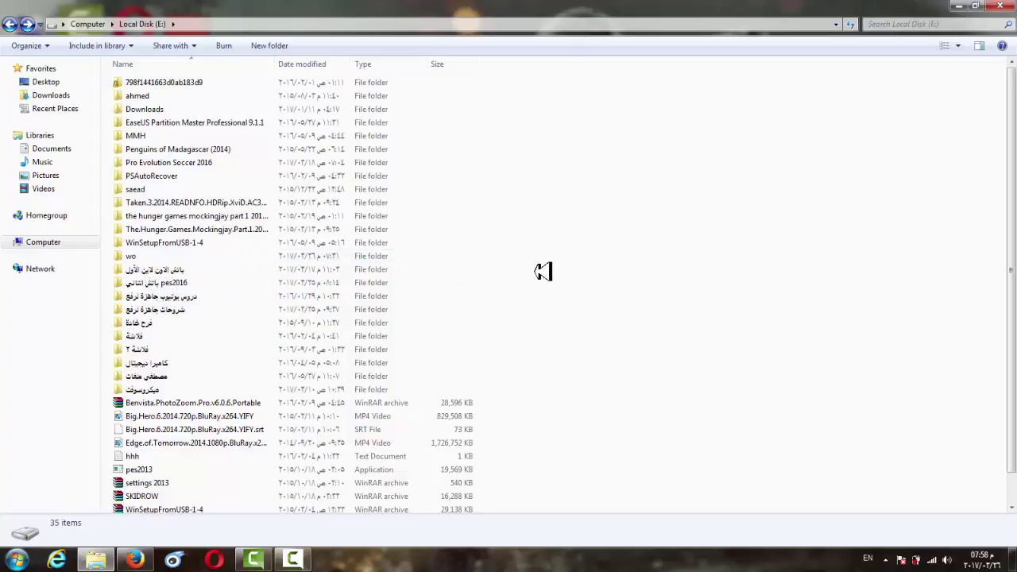
click(1002, 5)
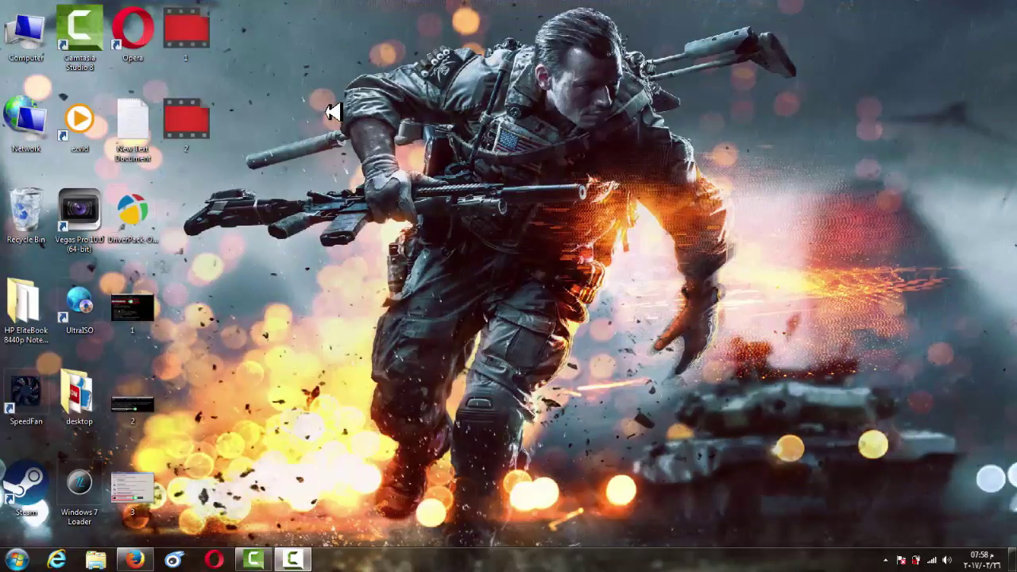
Step: Open desktop picture 1 in Windows Photo Viewer and examine pictures 1 to 3 showing the boot and recovery options
key(F8)
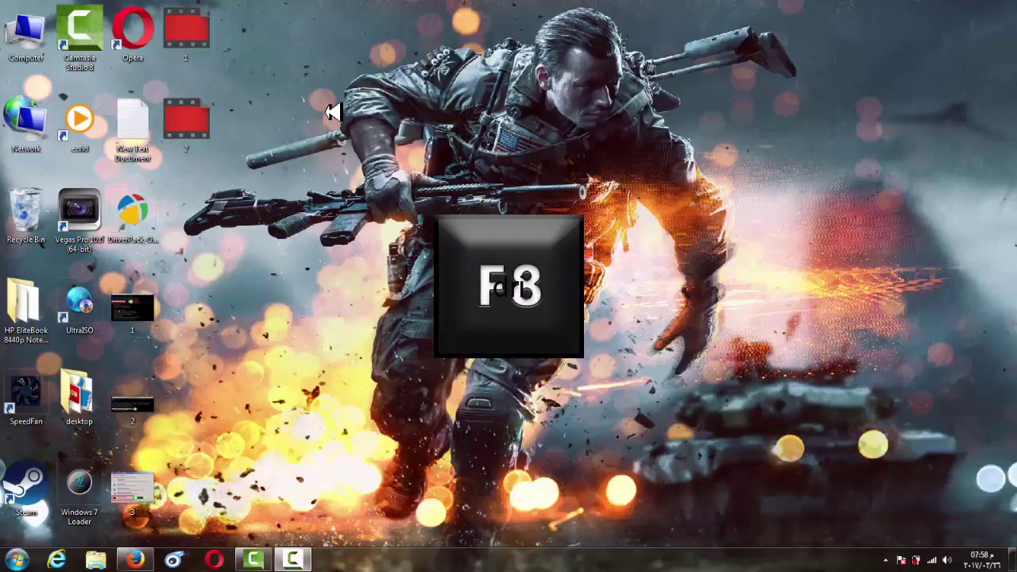
double_click(157, 310)
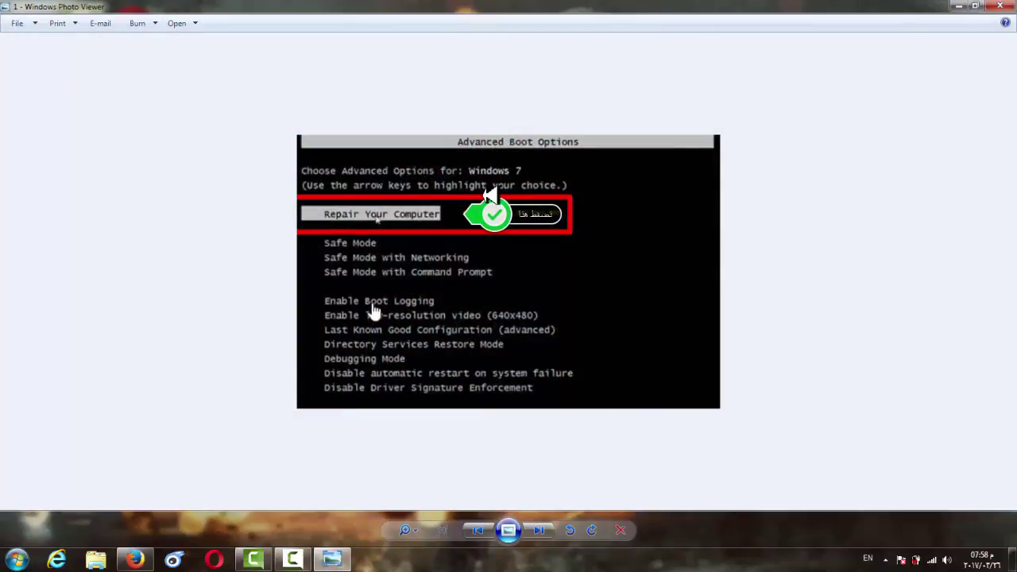
key(ctrl+plus)
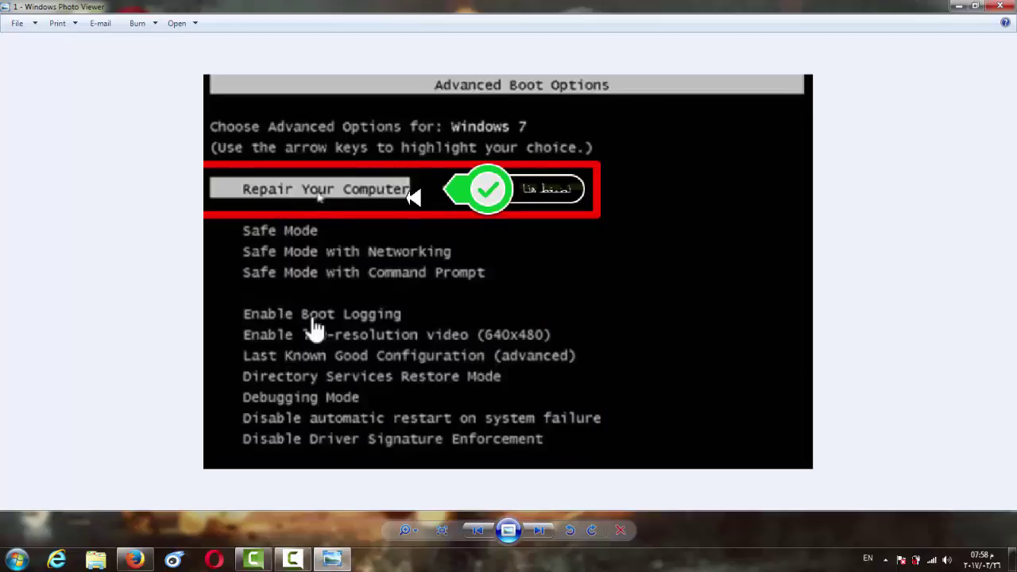
key(ctrl+minus)
key(ctrl+minus)
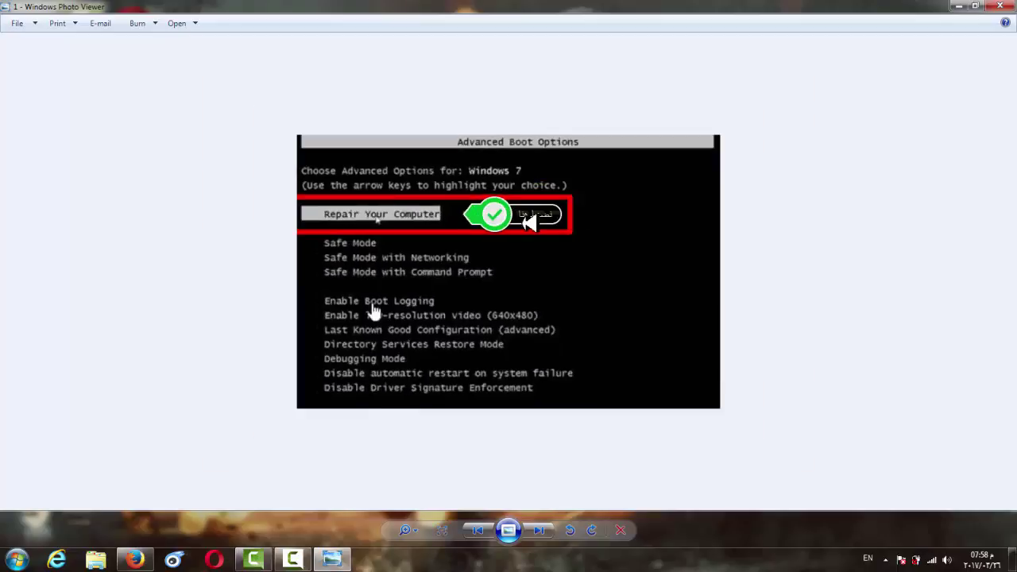
key(Right)
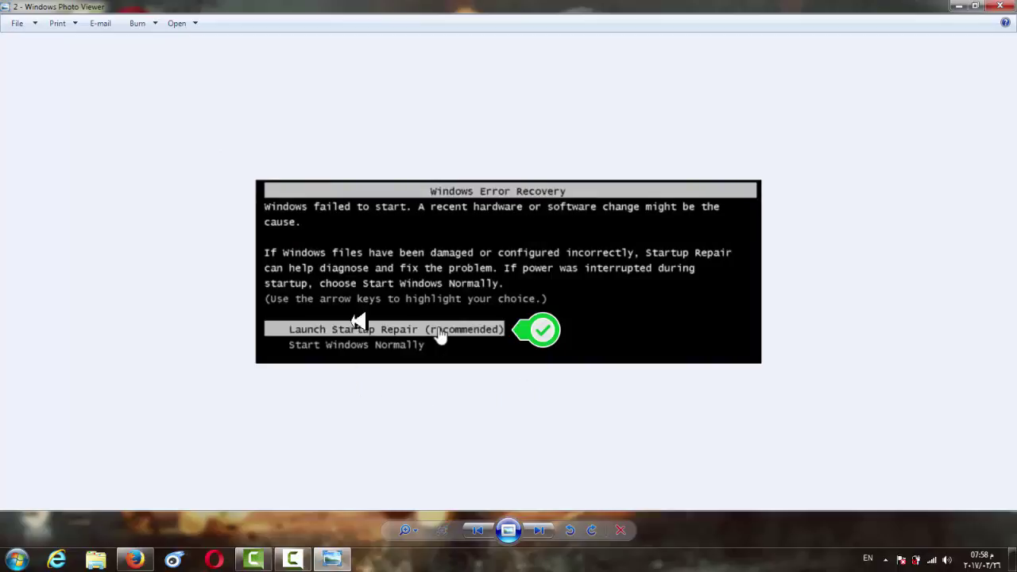
key(ctrl+plus)
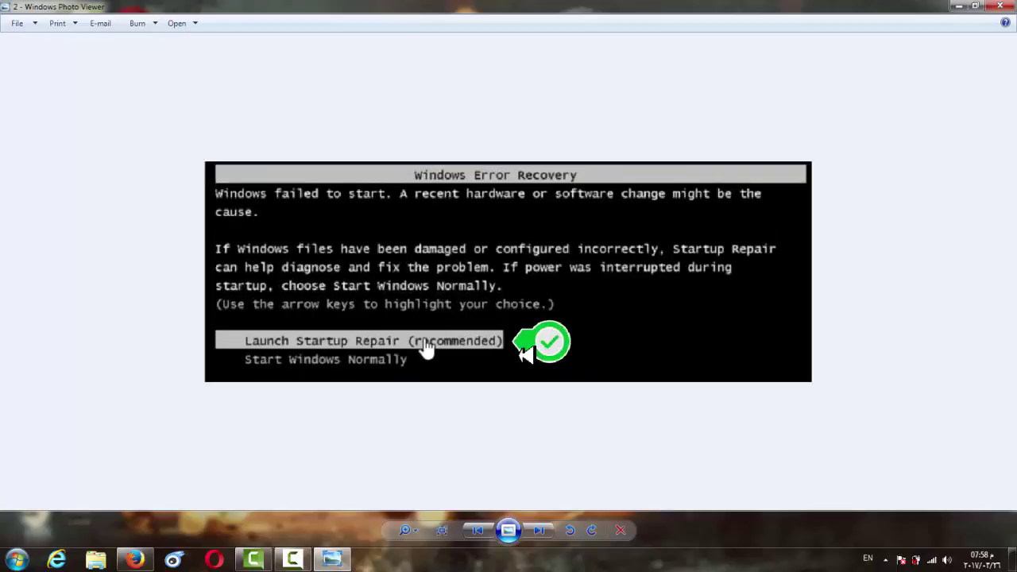
click(548, 530)
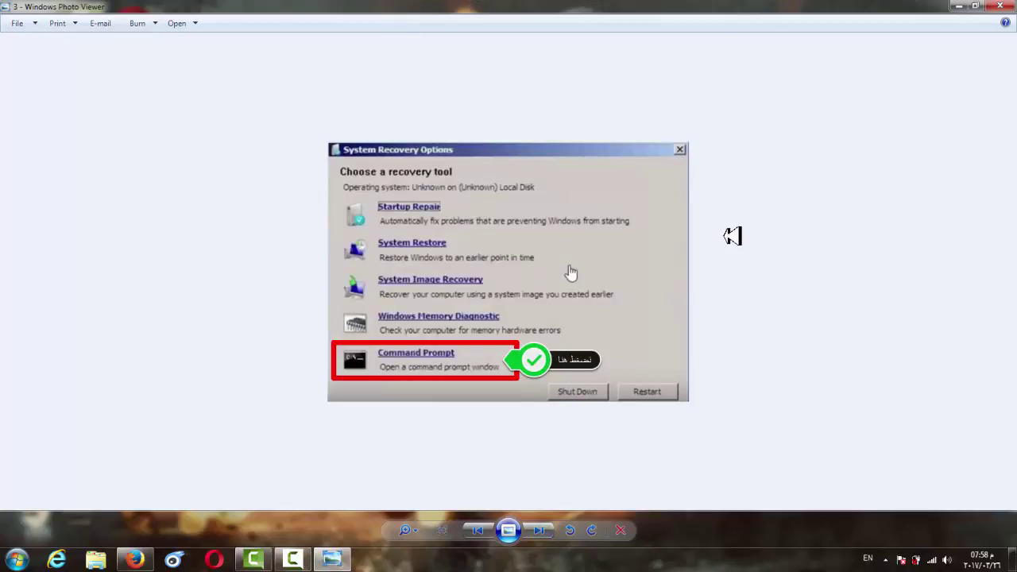
scroll(517, 299, up, 1)
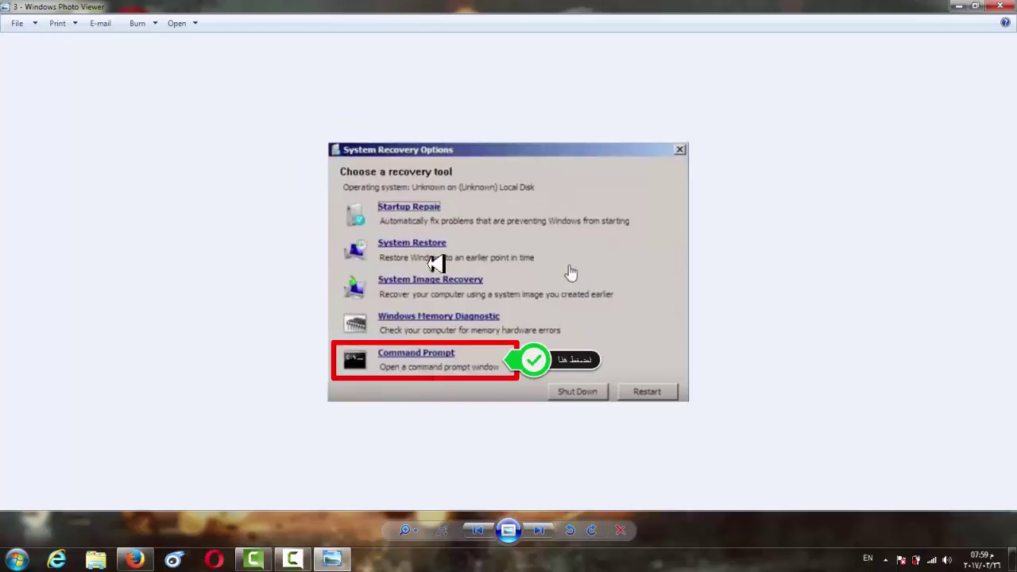
Step: Go back to picture 1 and review the boot, error recovery and System Recovery Options pictures again in order
click(477, 530)
click(477, 531)
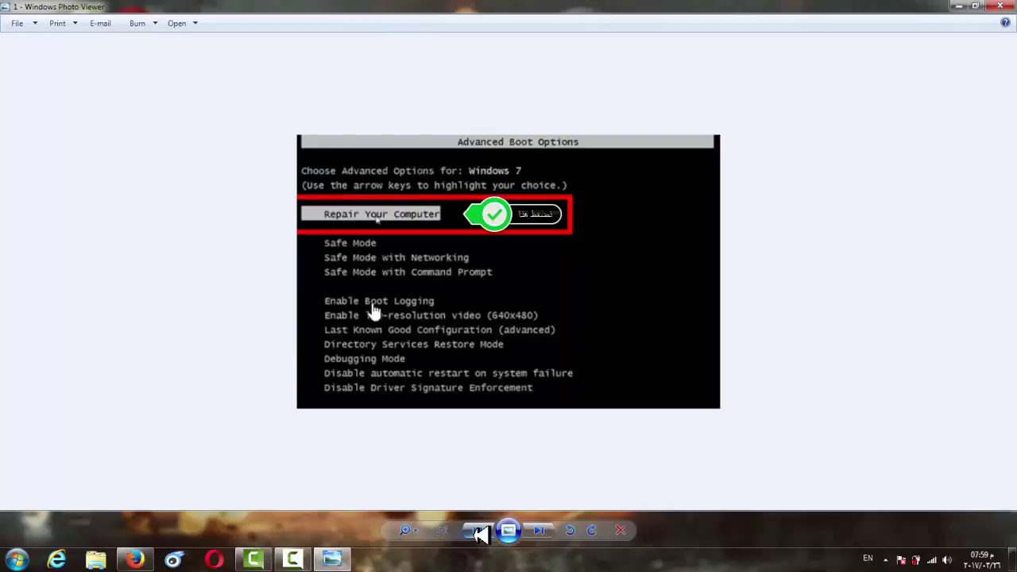
click(477, 531)
click(533, 532)
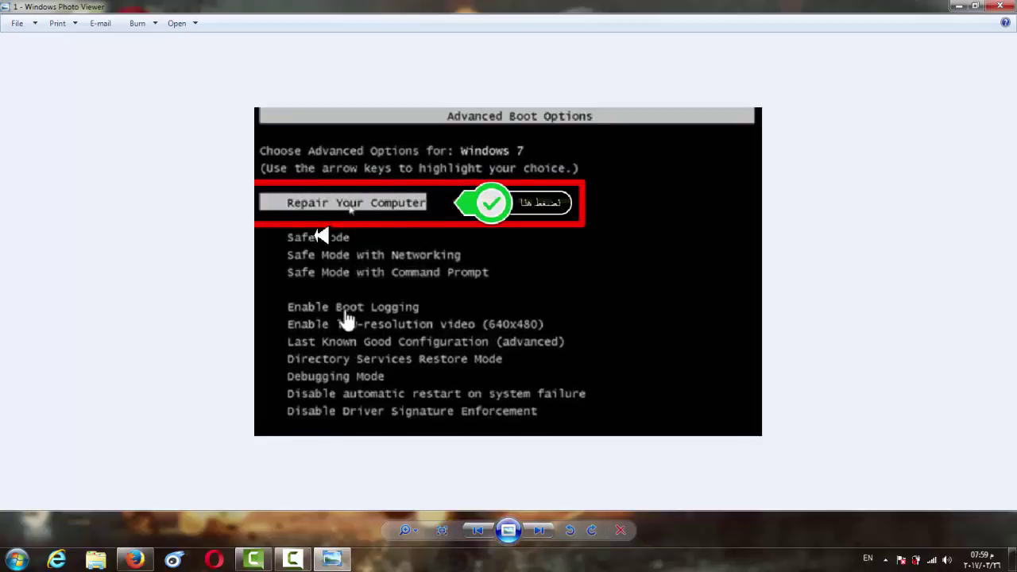
click(540, 530)
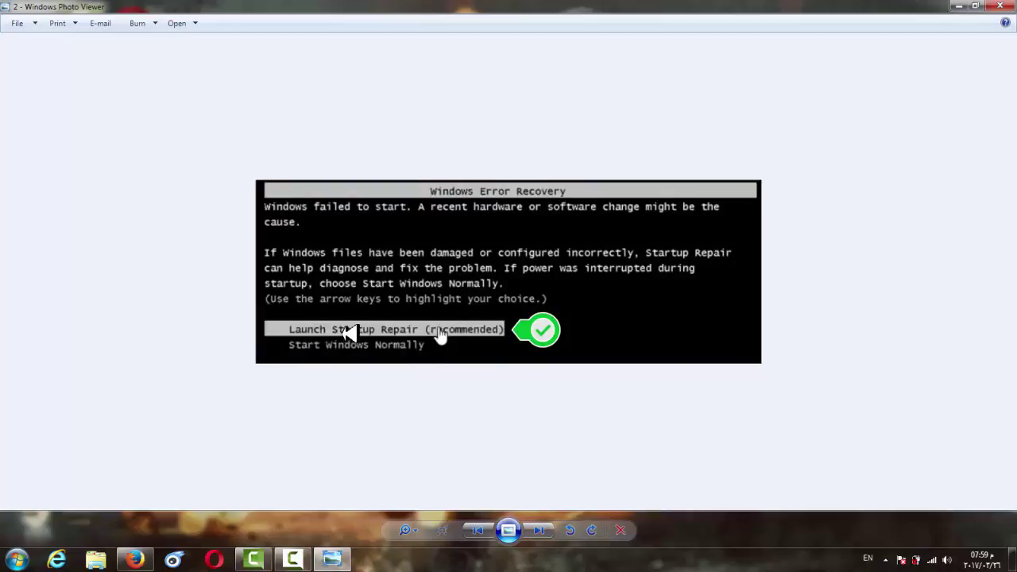
click(540, 529)
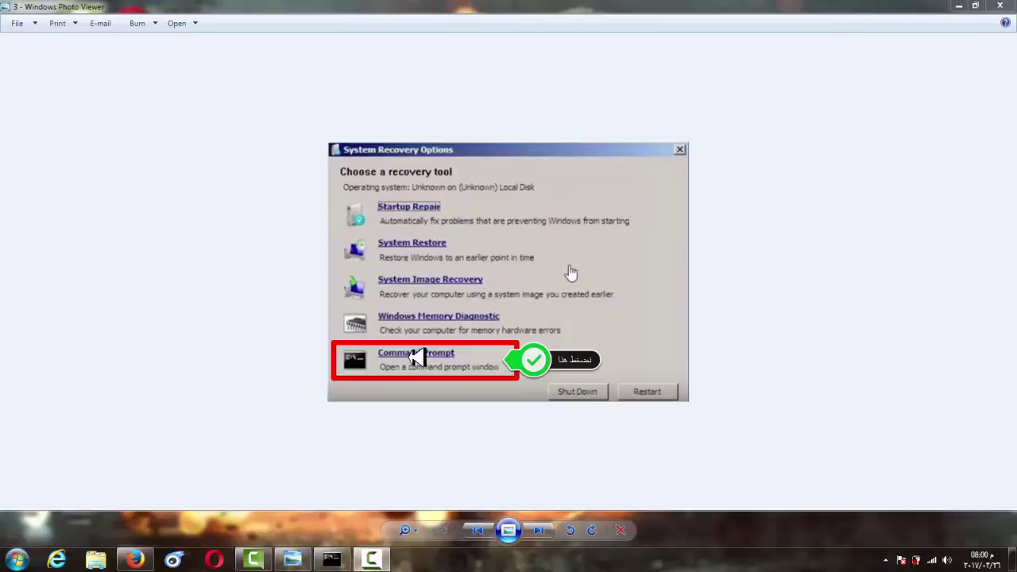
Step: Switch to Command Prompt and change to the wo folder on drive E with e: and cd wo
click(334, 558)
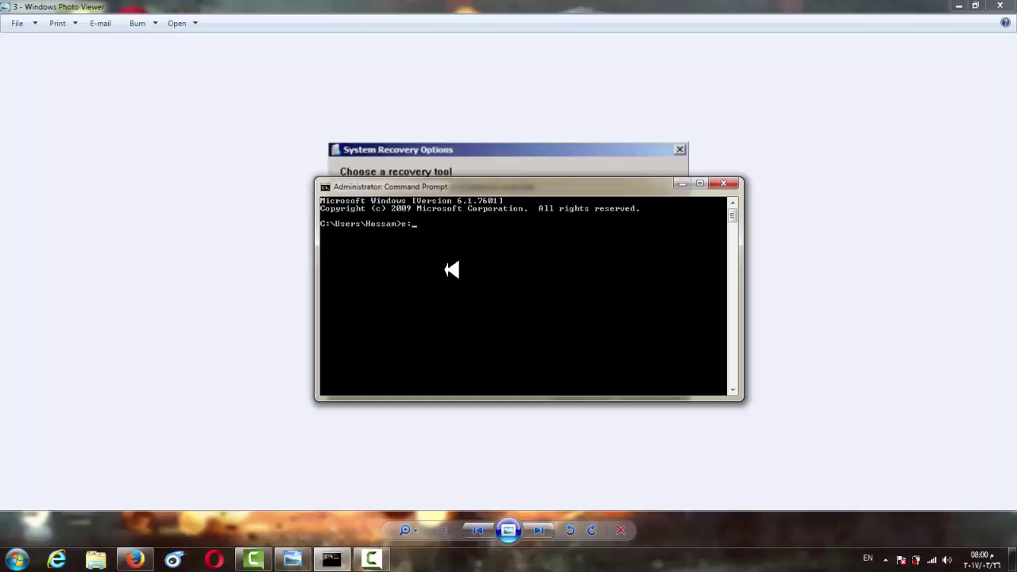
key(Return)
text(cd wo)
key(Return)
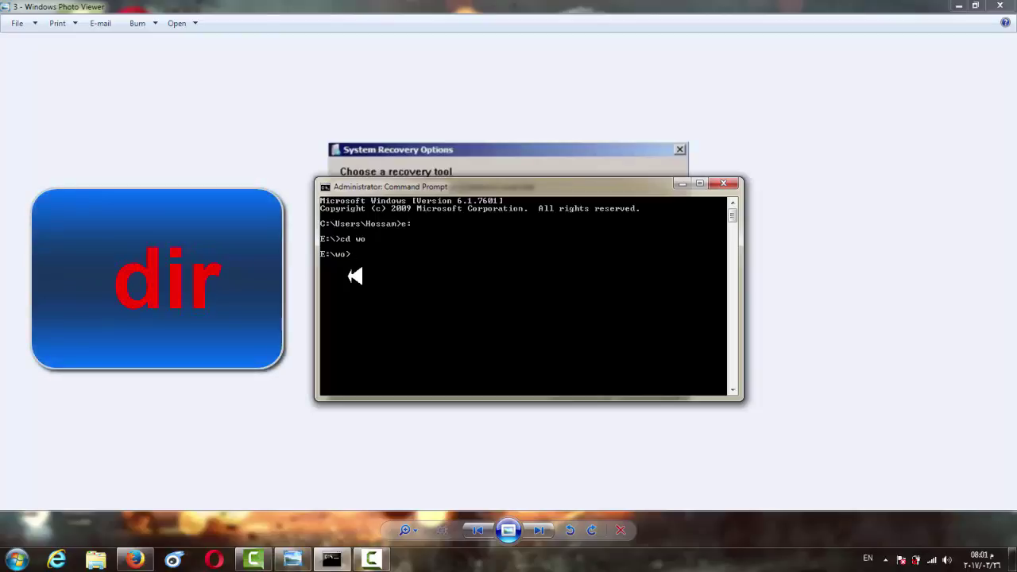
Step: List the contents of the wo folder with dir and look through the file listing
text(dir)
key(Return)
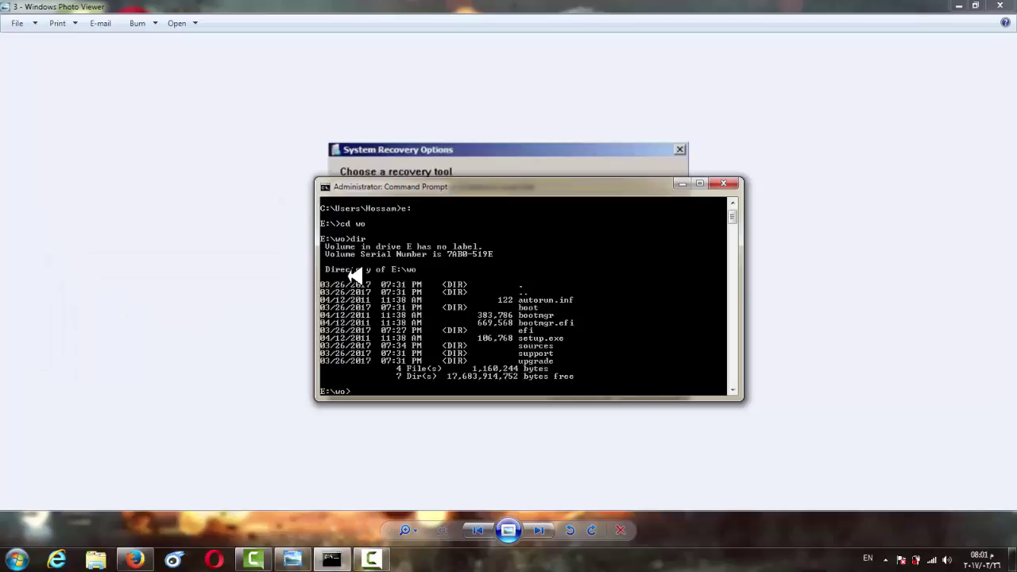
scroll(397, 270, down, 2)
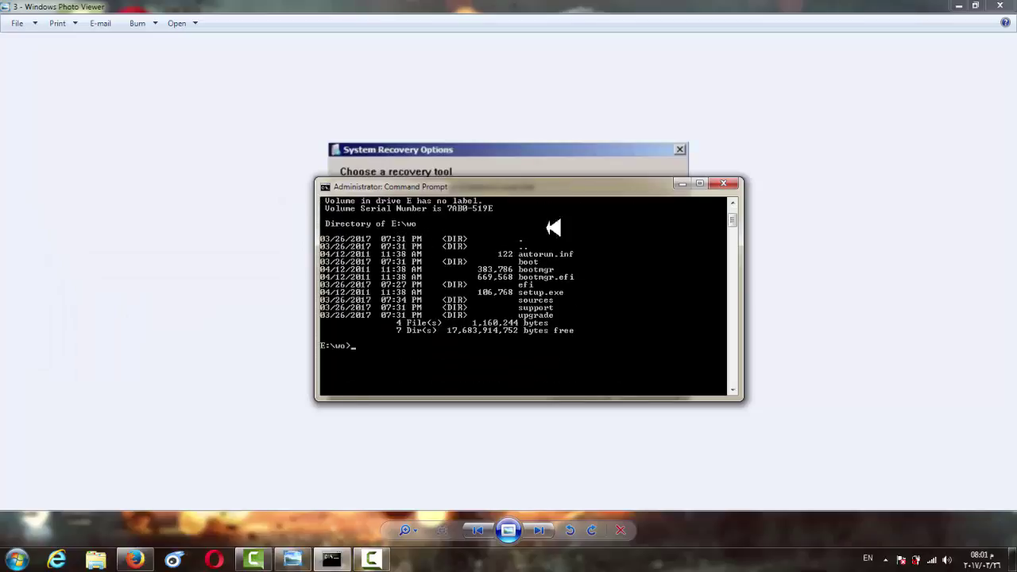
scroll(579, 355, up, 1)
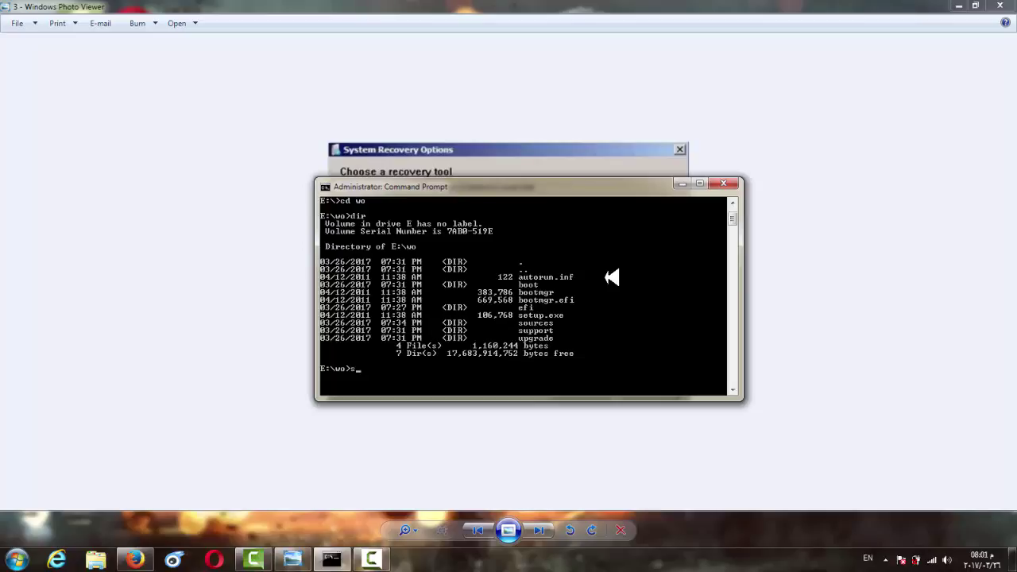
Step: Run setup.exe from the wo folder and start the Windows 7 installation
text(etup.exe)
key(Return)
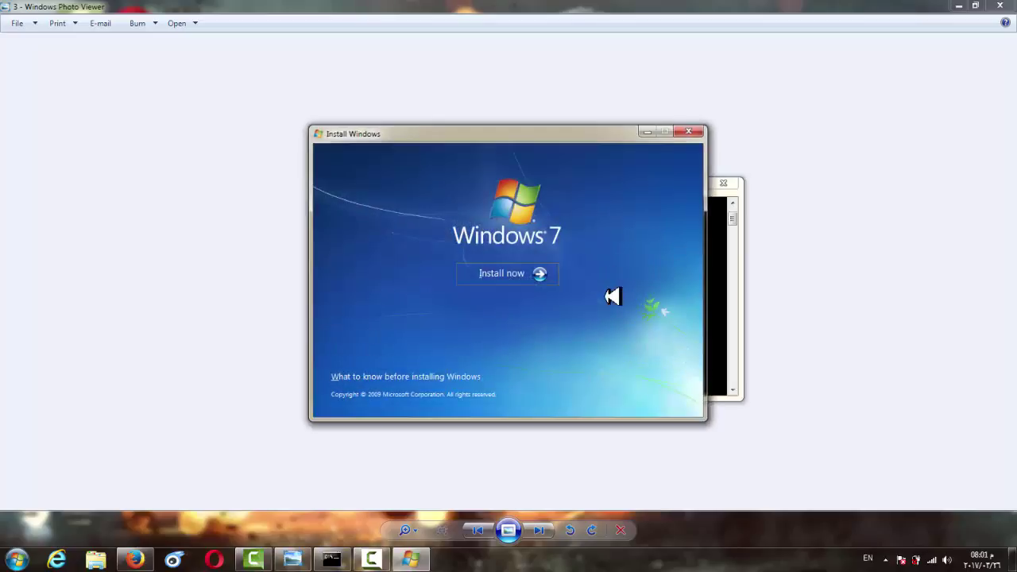
click(525, 272)
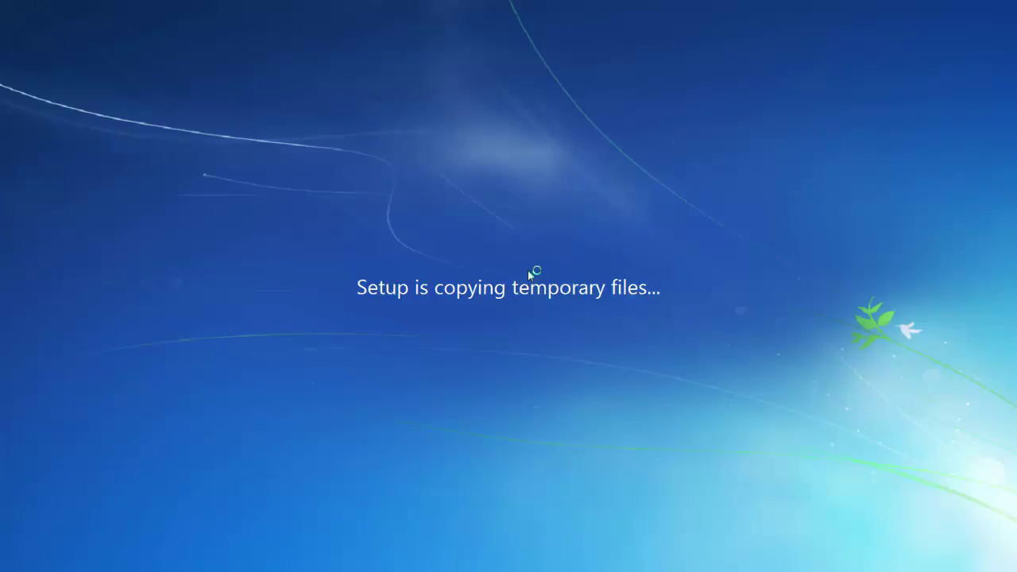